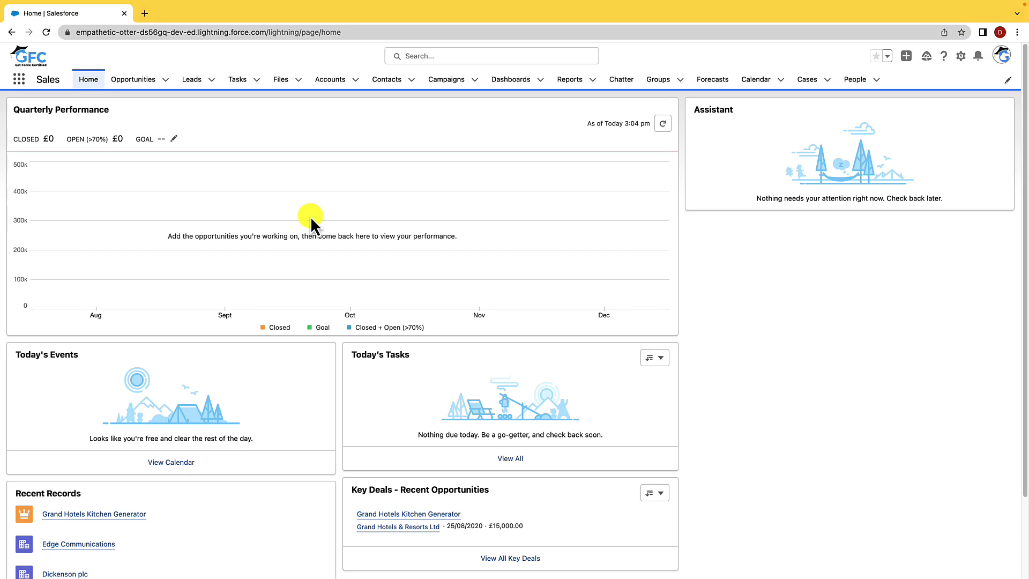
Open Burlington Textiles Corp of America from the Accounts list and hide the list panel.
left_click(329, 79)
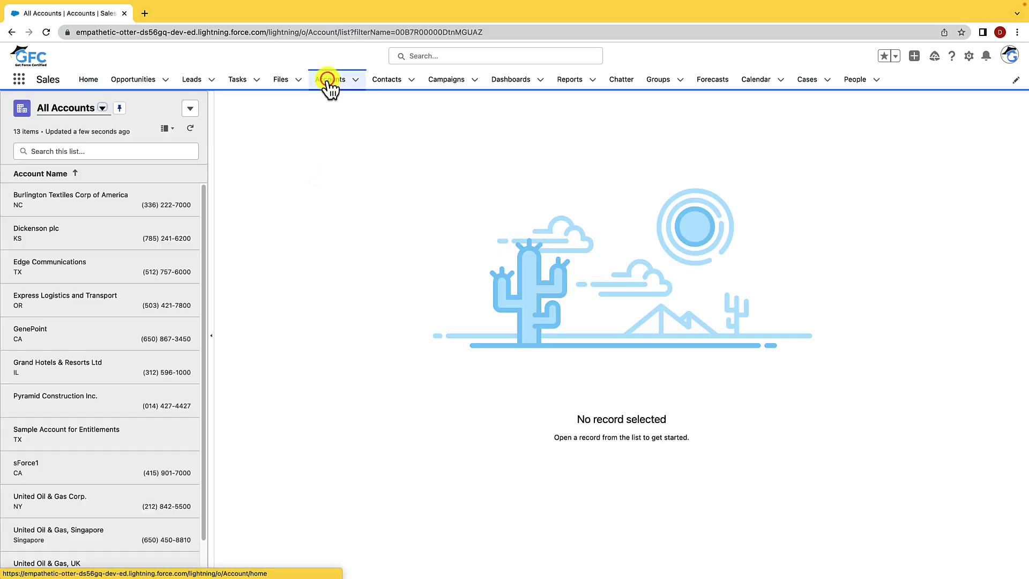
left_click(123, 205)
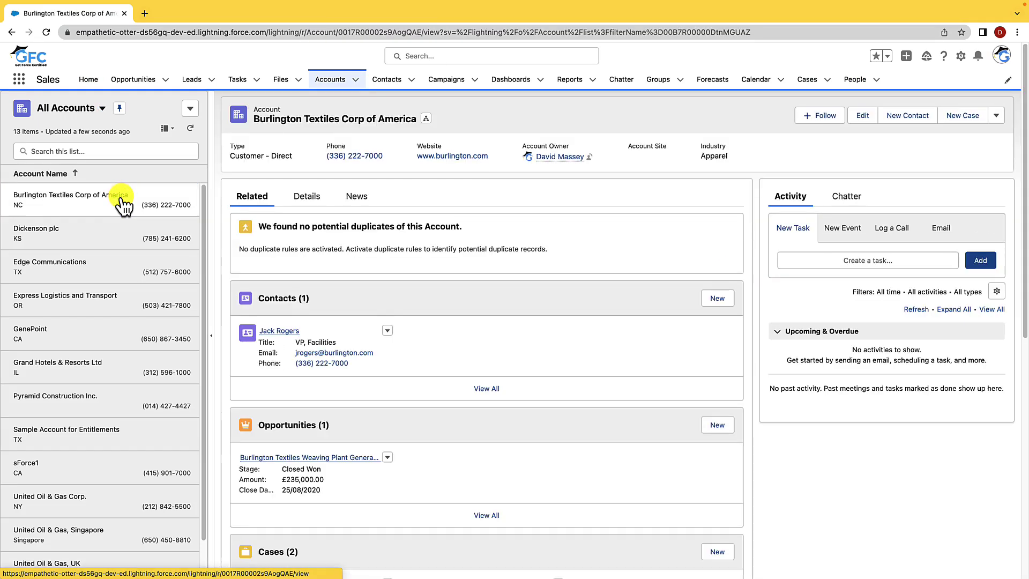
left_click(211, 335)
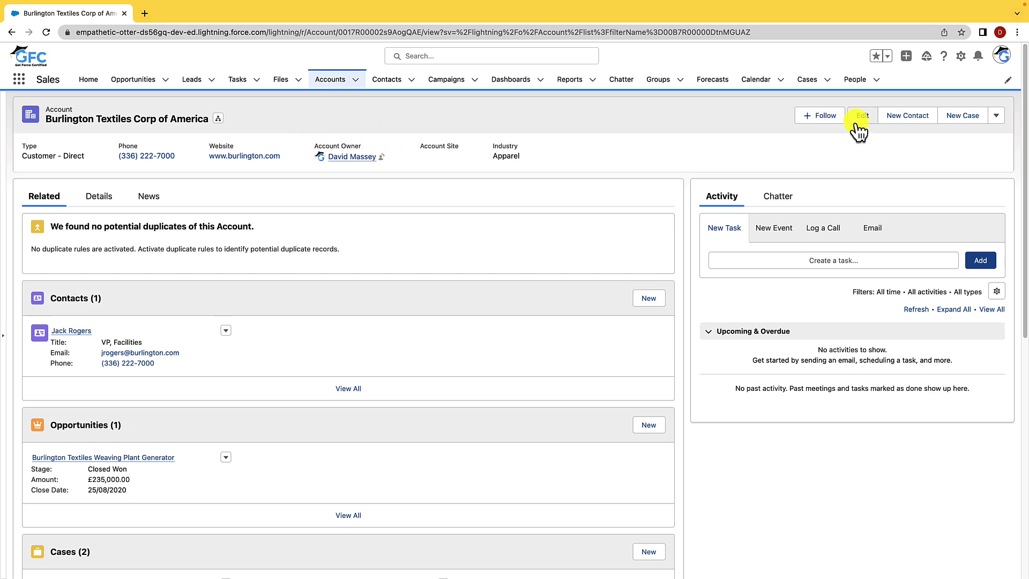
left_click(908, 58)
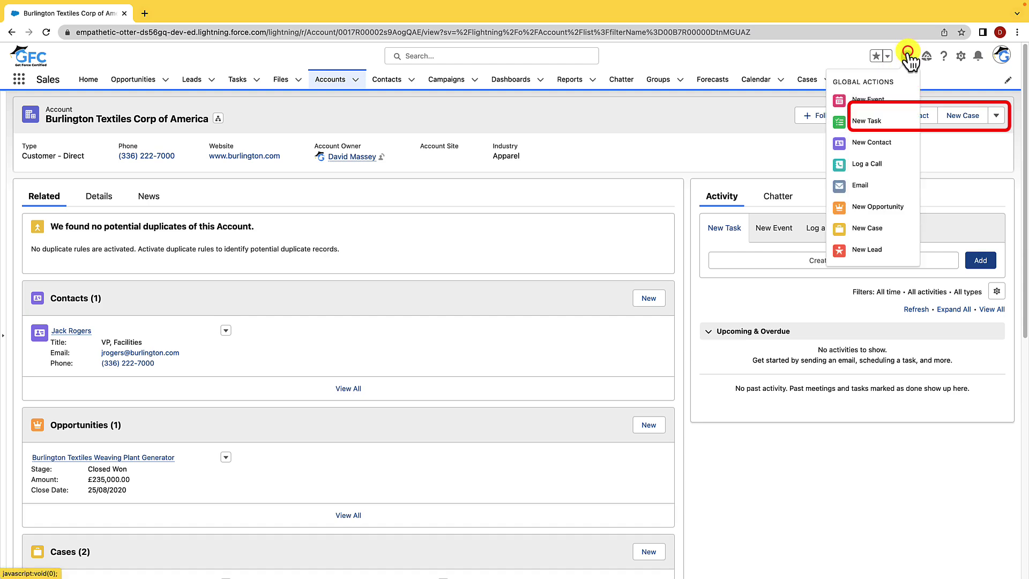
left_click(909, 58)
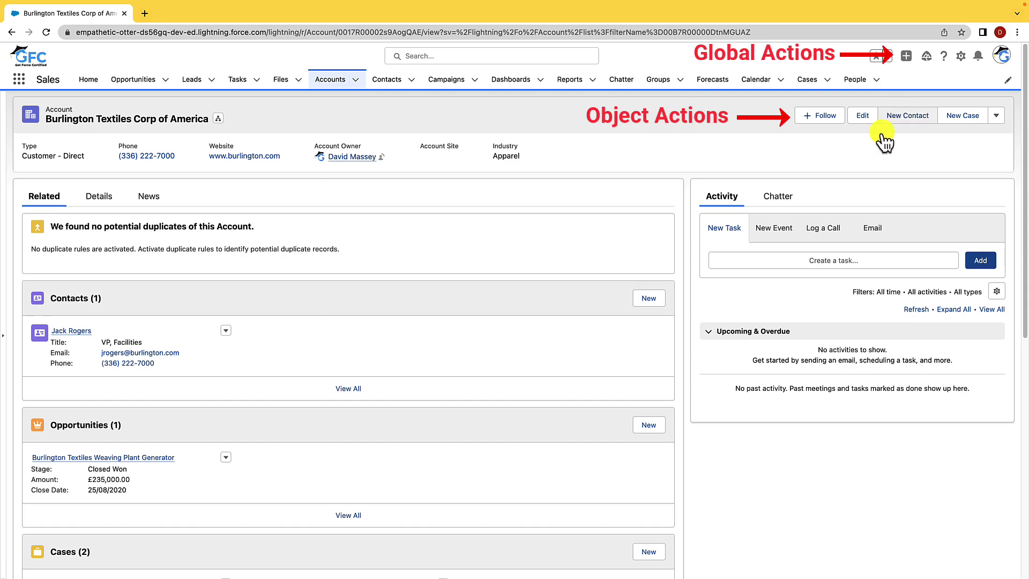
left_click(907, 115)
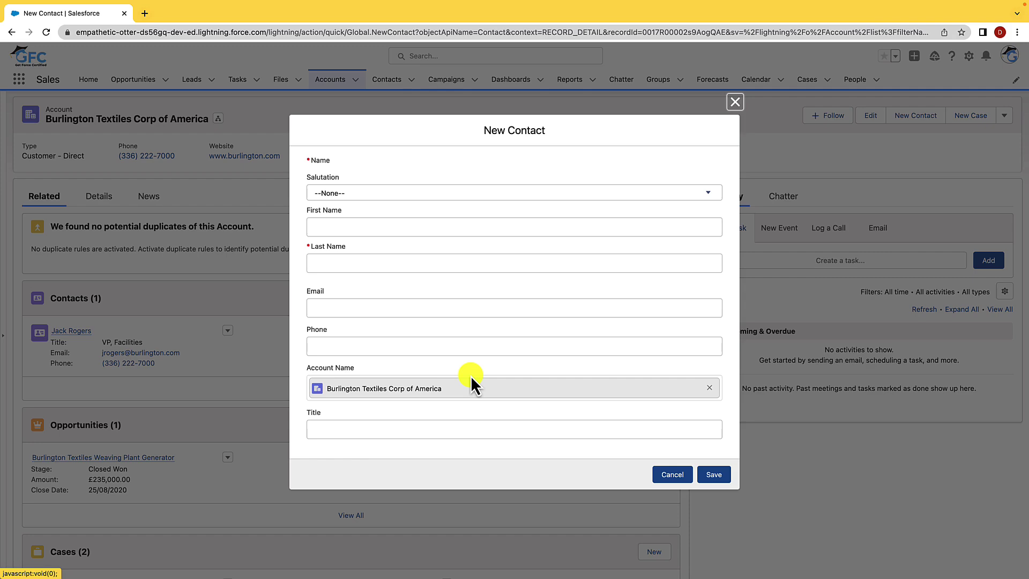
left_click(672, 474)
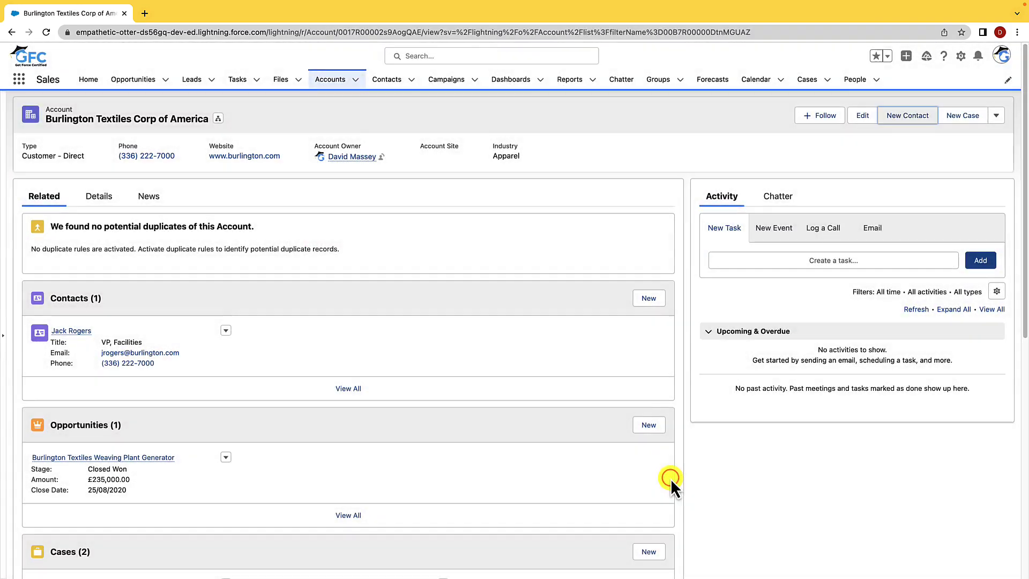
Start a blank New Contact from the Global Actions menu.
left_click(906, 56)
left_click(868, 146)
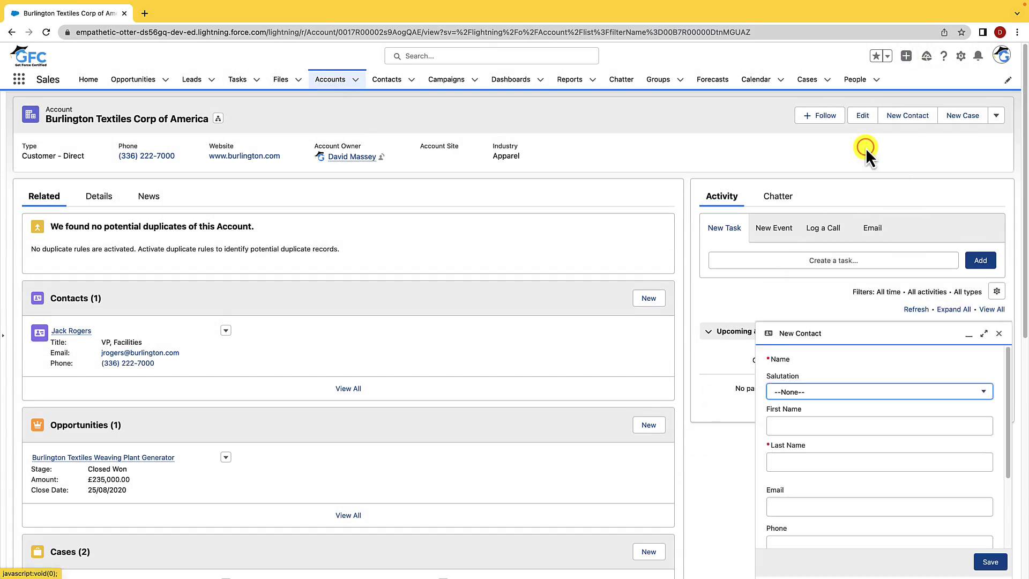
scroll(852, 410, "down", 3)
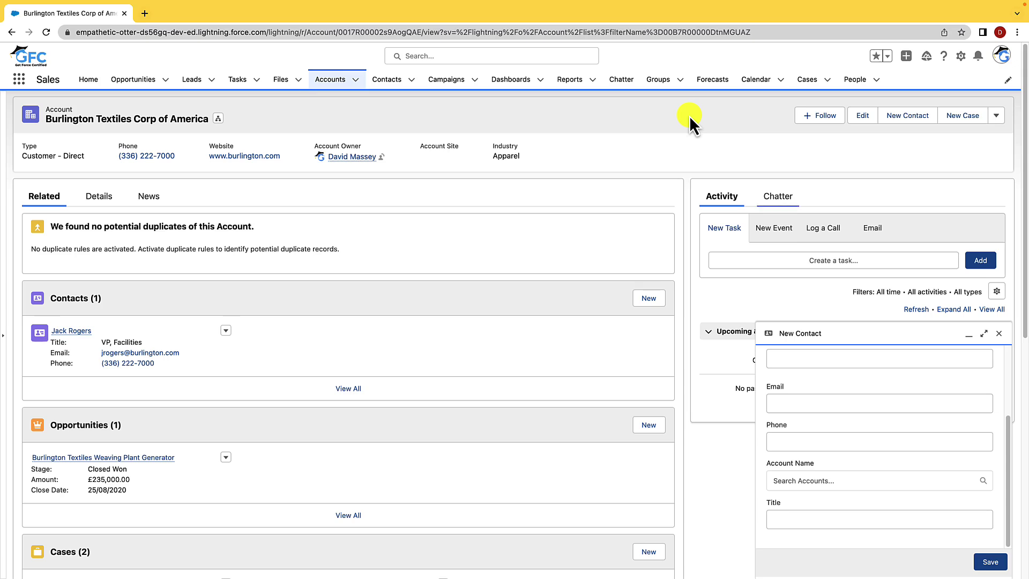
Discard the blank New Contact form, glance at Details and News, and return to Related.
left_click(999, 333)
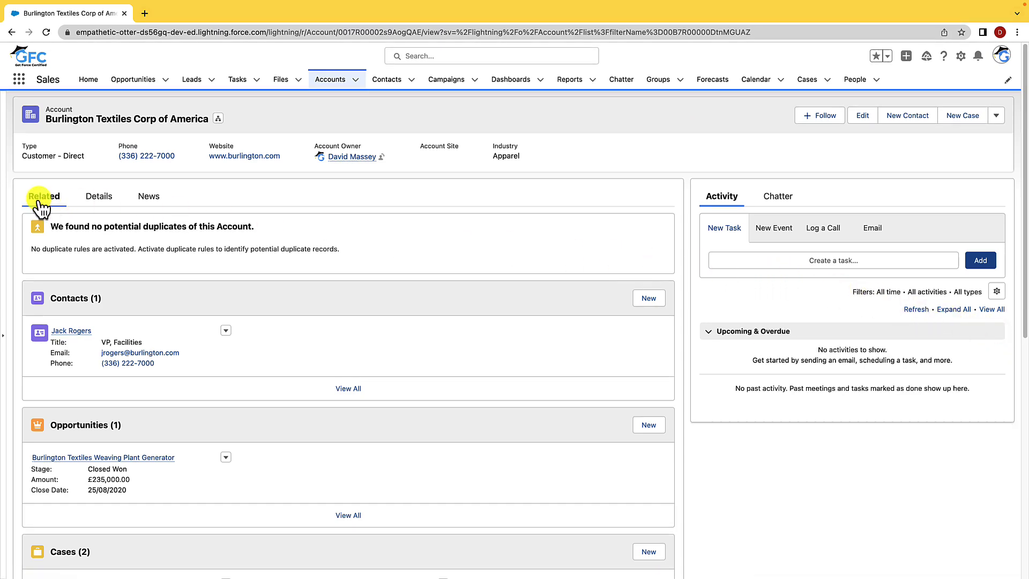
left_click(90, 196)
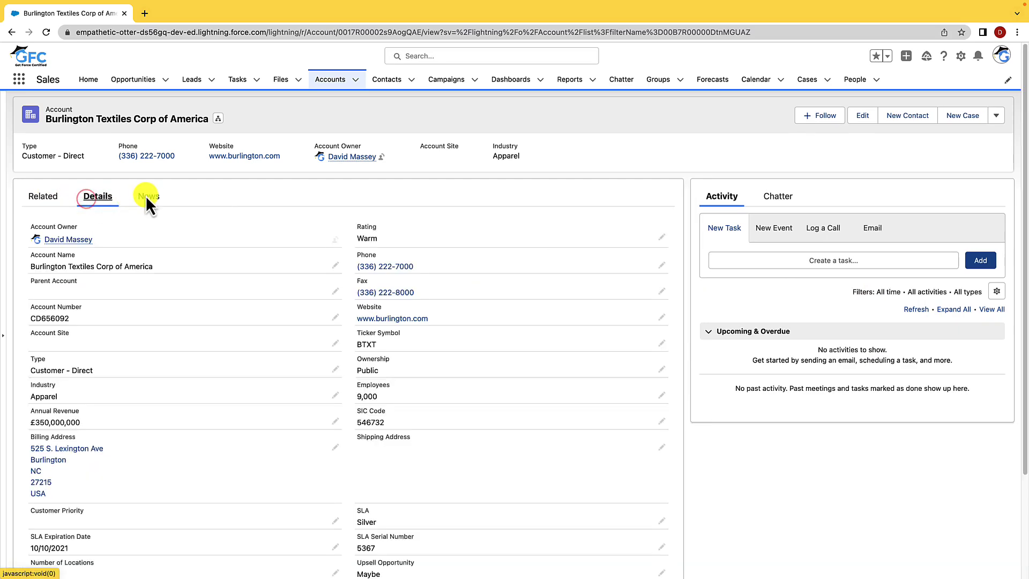
left_click(148, 196)
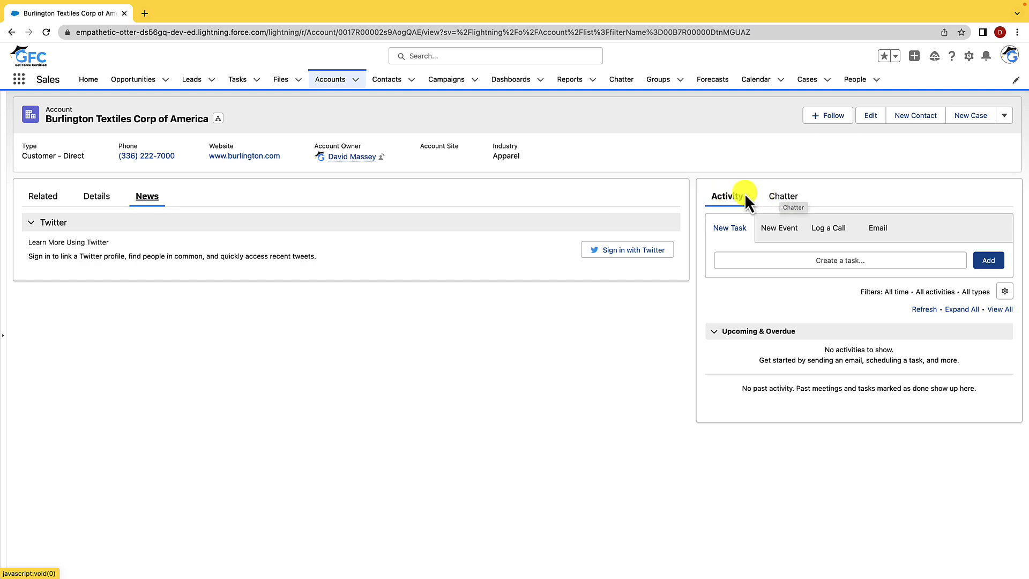
left_click(49, 196)
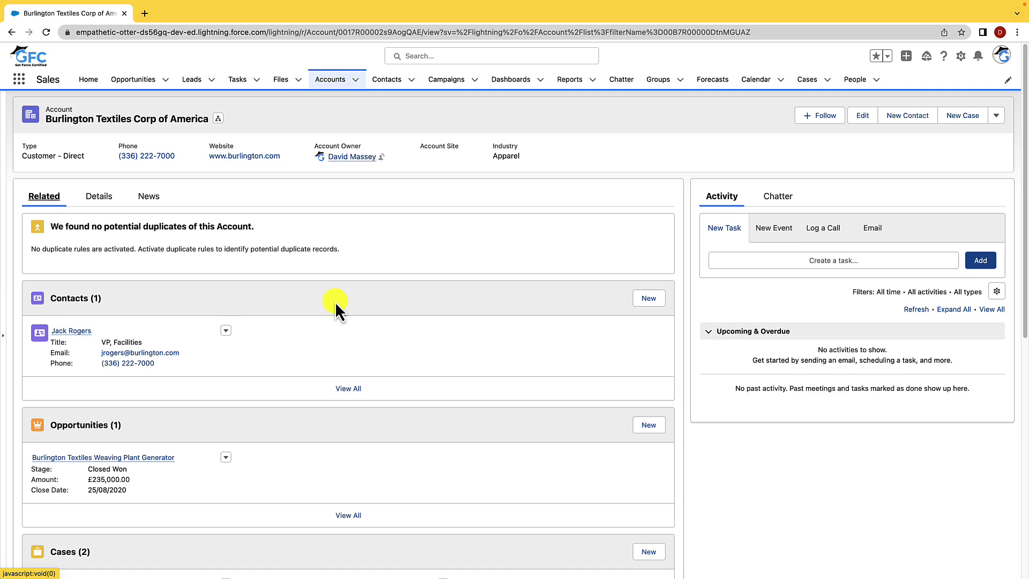
scroll(335, 301, "down", 3)
scroll(336, 302, "down", 2)
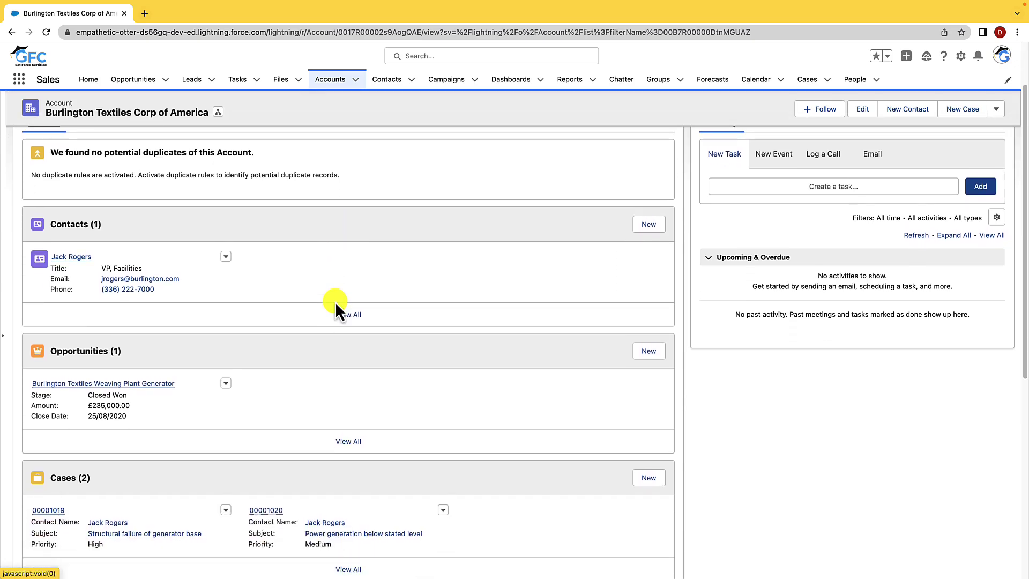
scroll(335, 301, "down", 3)
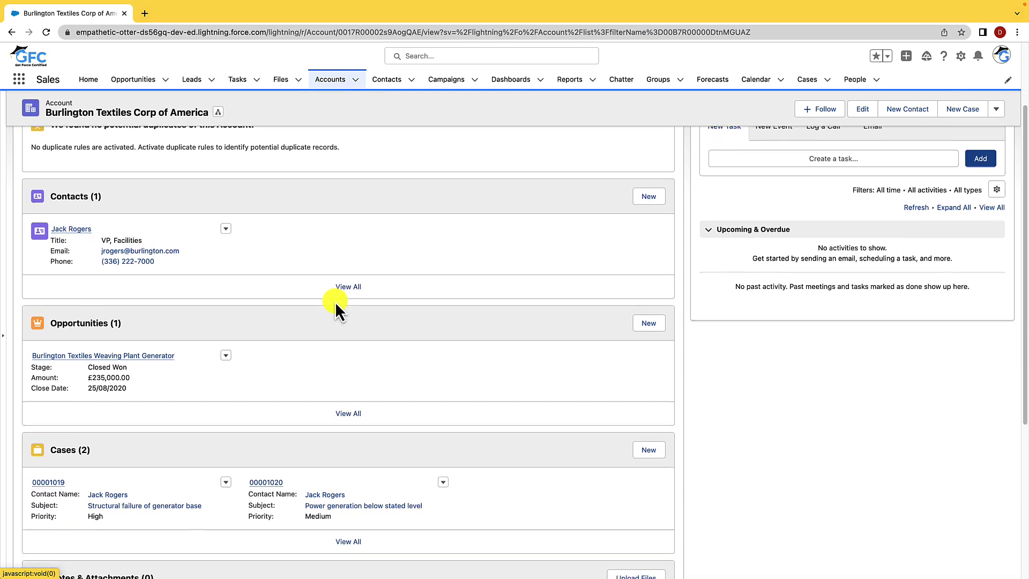
scroll(336, 302, "down", 3)
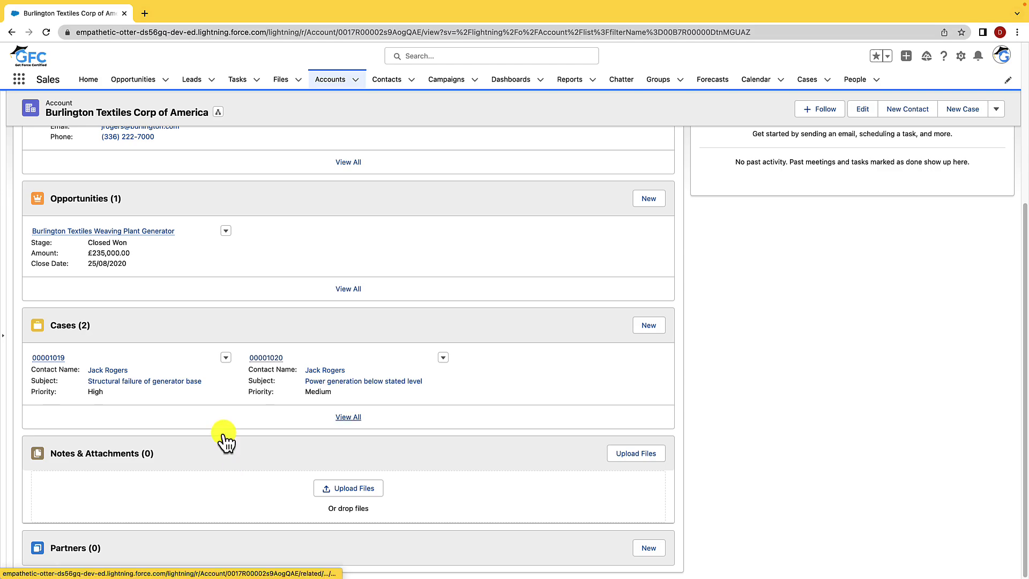
scroll(232, 450, "up", 5)
scroll(223, 432, "up", 5)
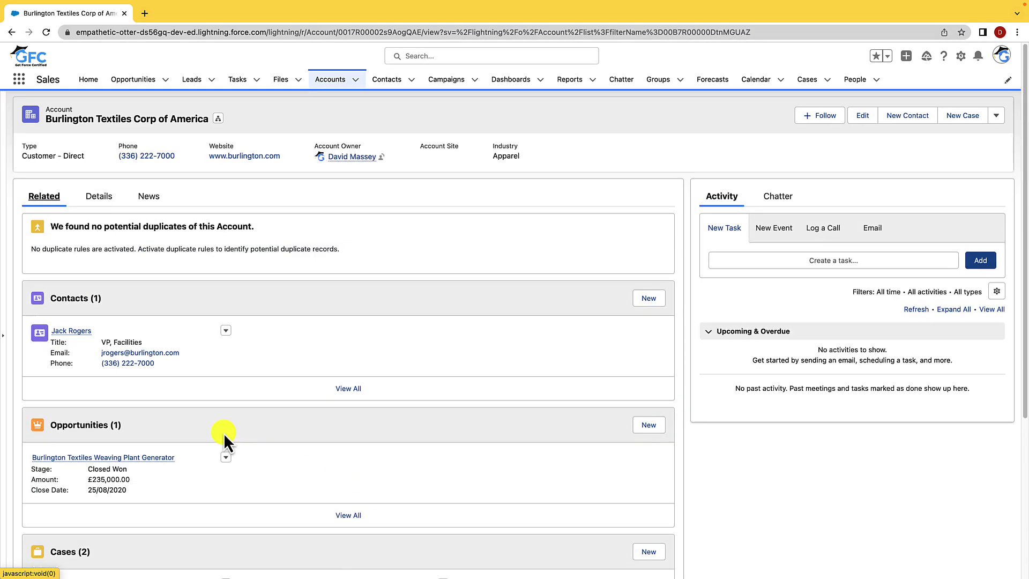
After viewing Details, set display density to Compact via the profile menu and refresh.
left_click(99, 196)
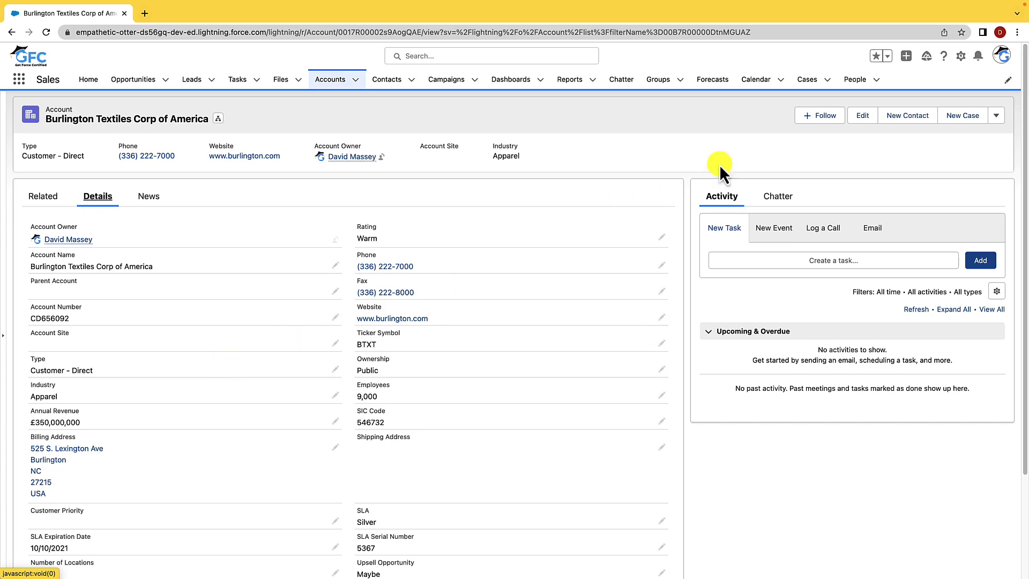
left_click(1004, 55)
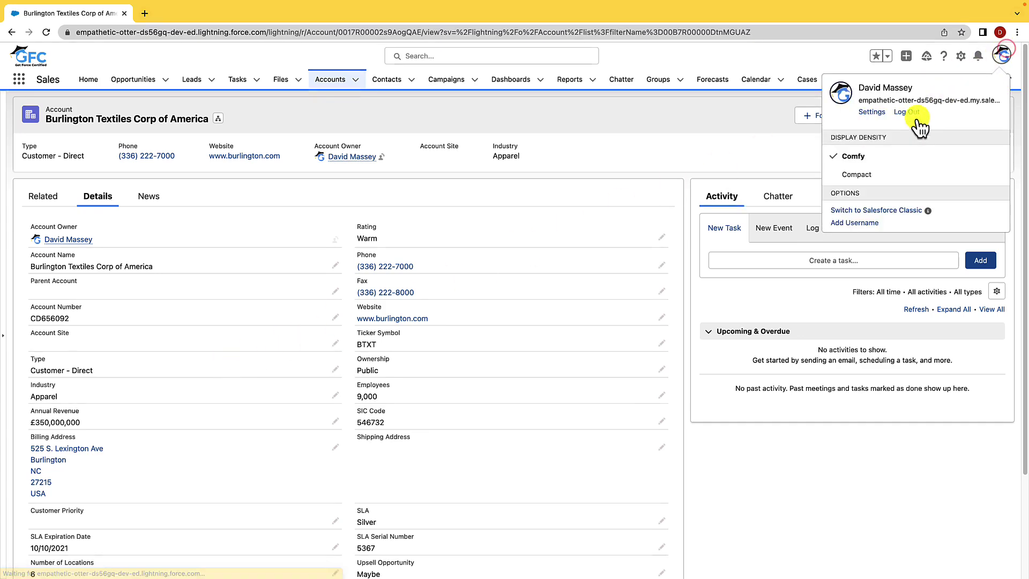
left_click(851, 175)
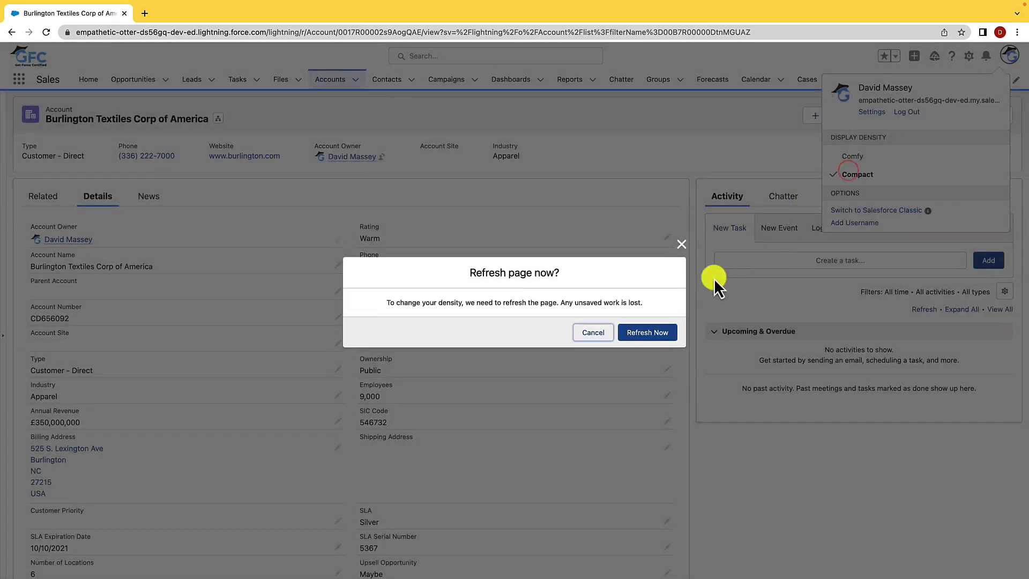
left_click(656, 332)
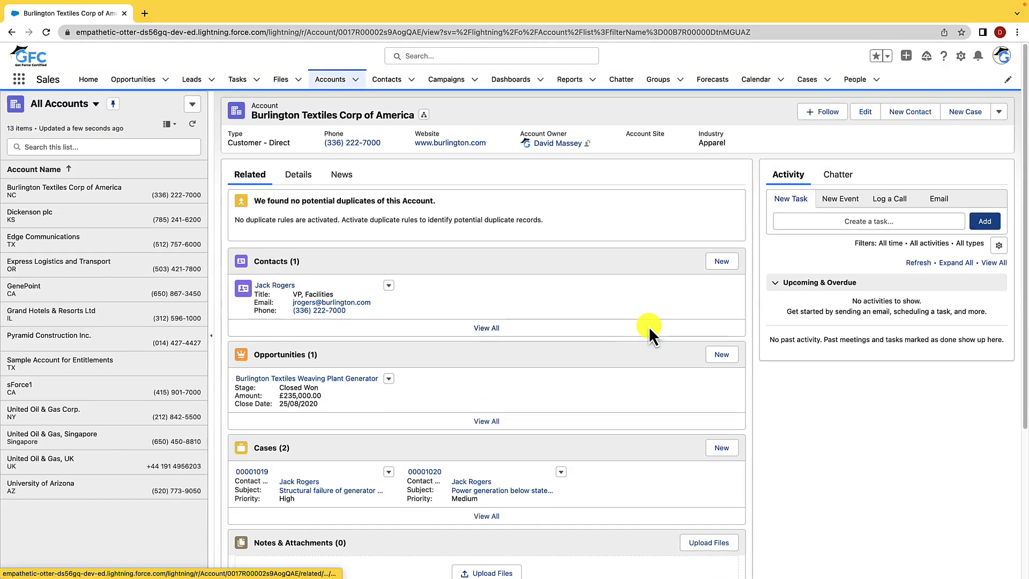
Widen the record, review the Details and News tabs, then start a Log a Call.
left_click(214, 333)
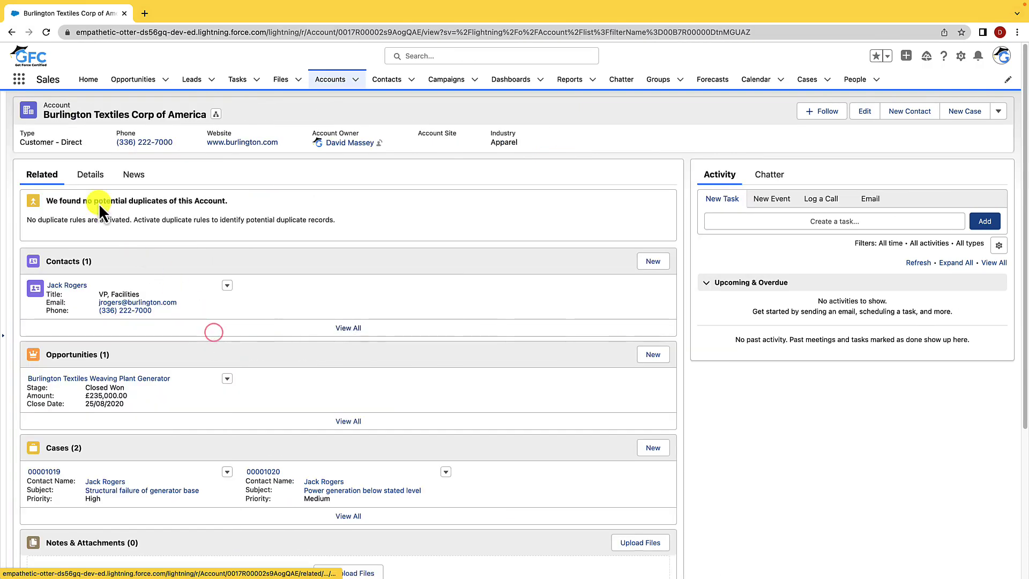
left_click(75, 177)
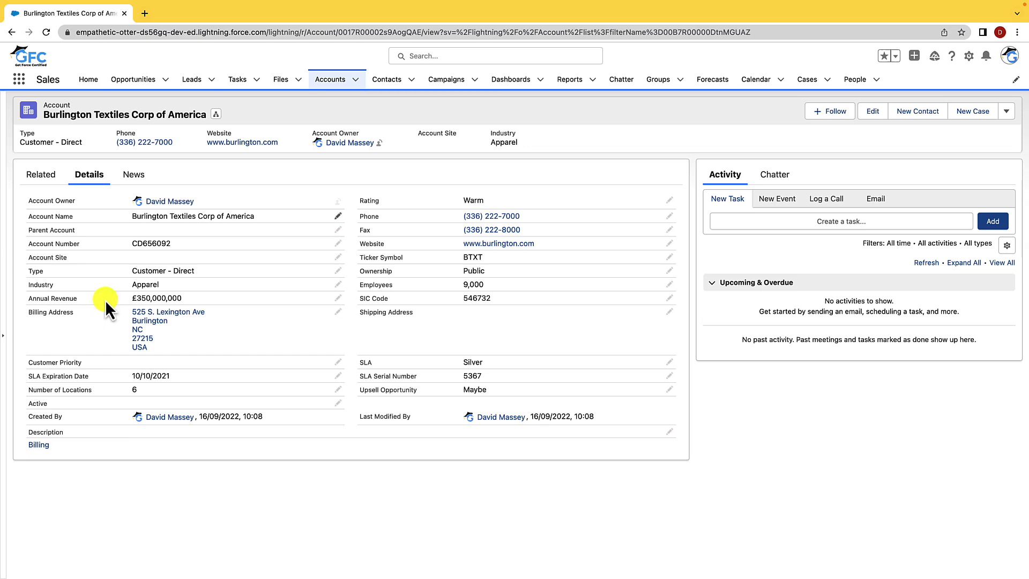
left_click(133, 175)
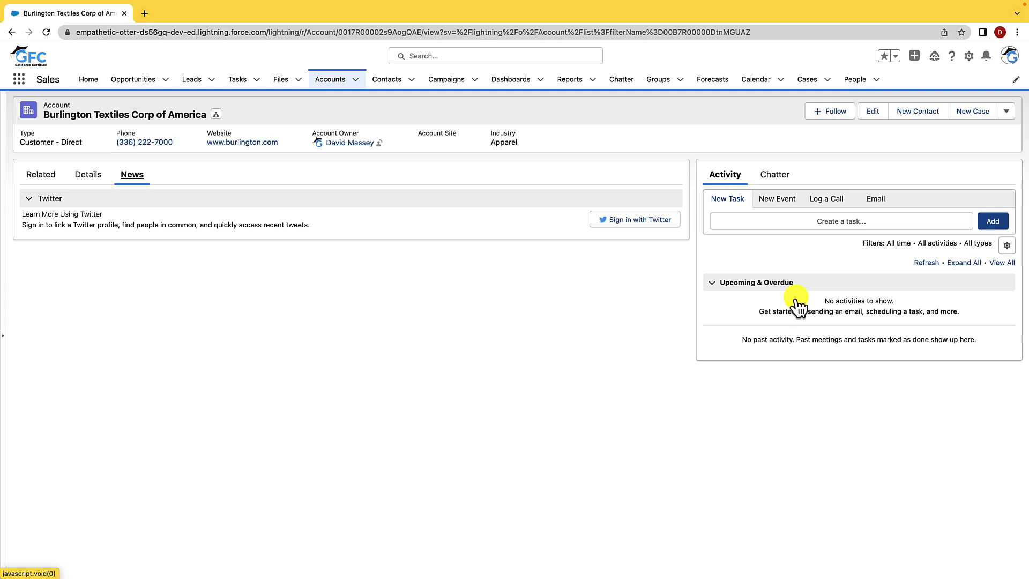
left_click(824, 201)
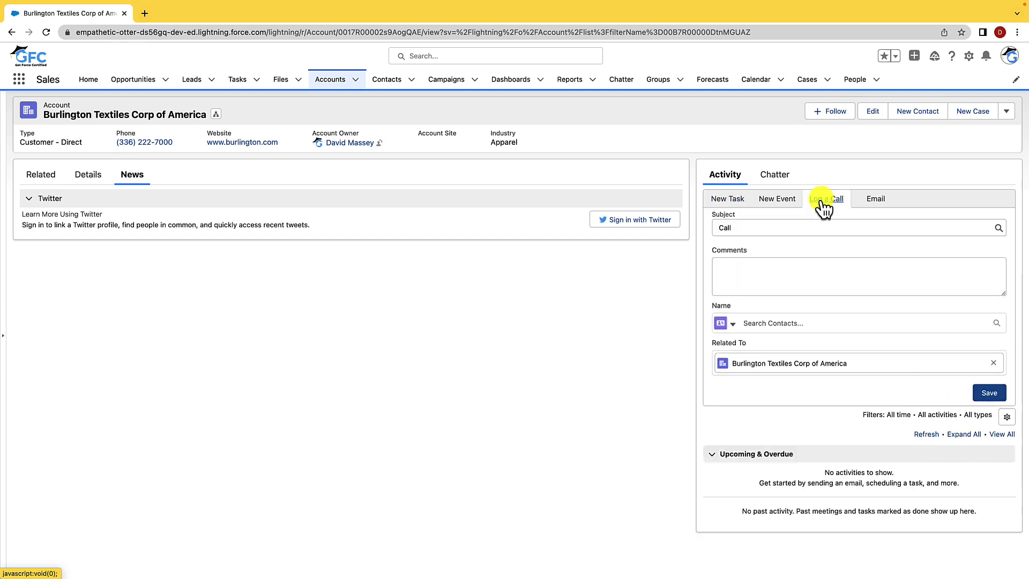
Save the Call log, then create a task with subject Call due 24/09/2022.
left_click(988, 393)
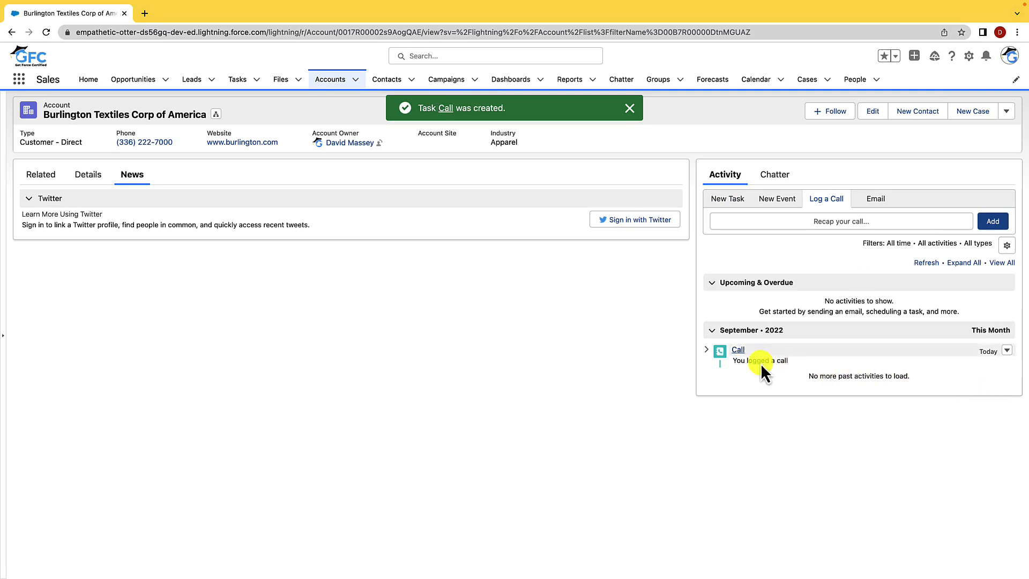
left_click(728, 199)
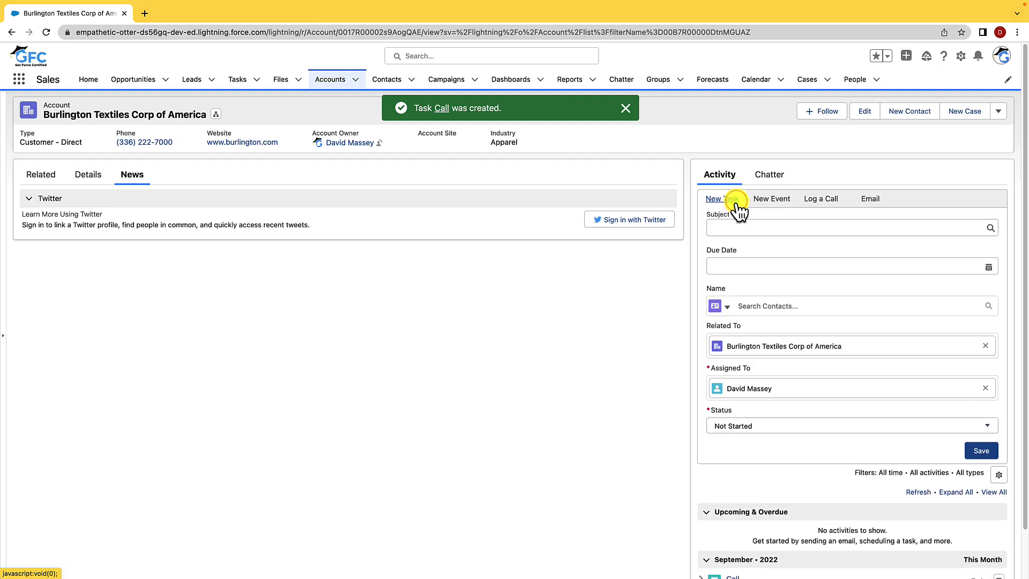
left_click(741, 229)
left_click(741, 260)
type("Call")
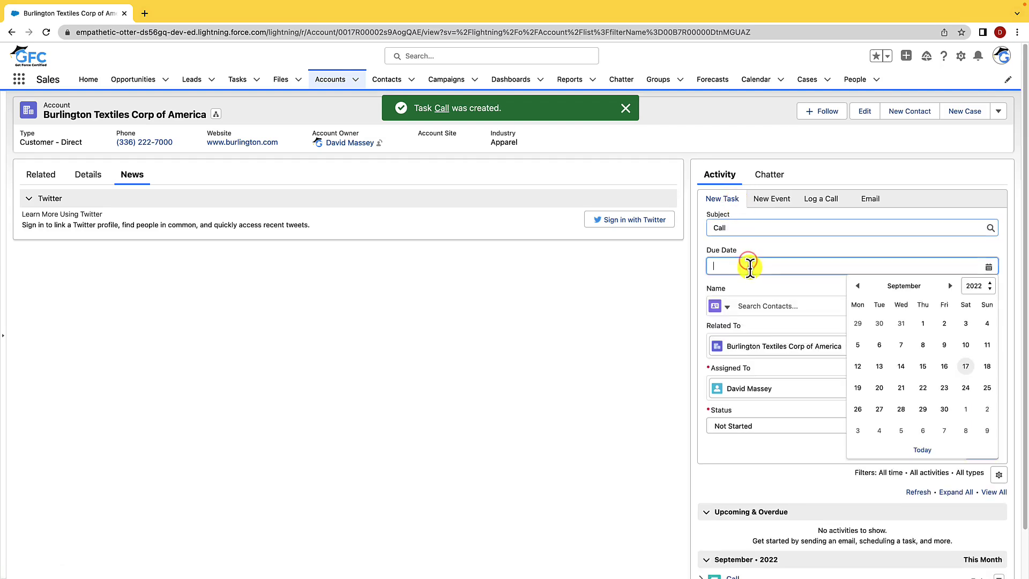
left_click(966, 387)
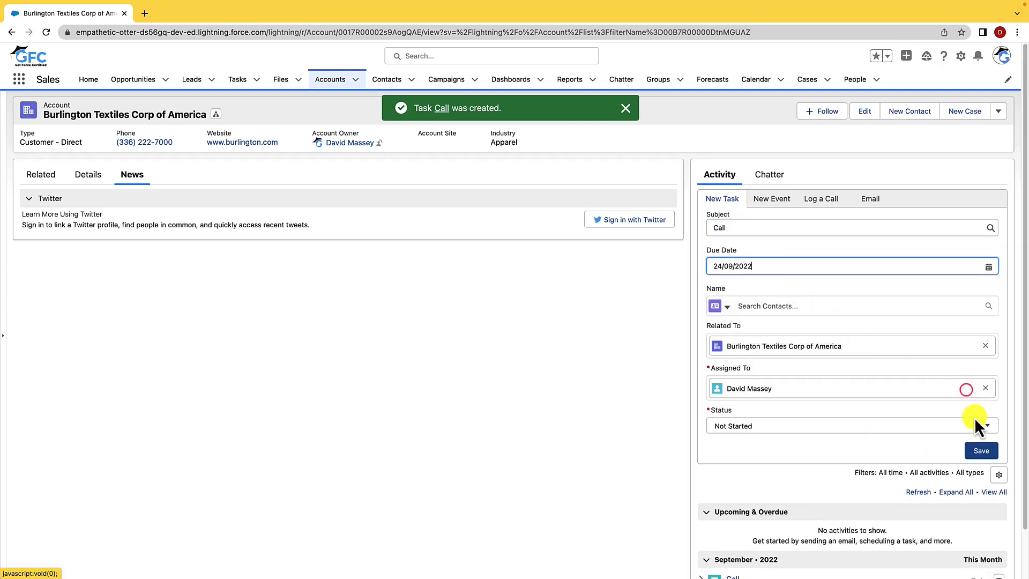
left_click(983, 450)
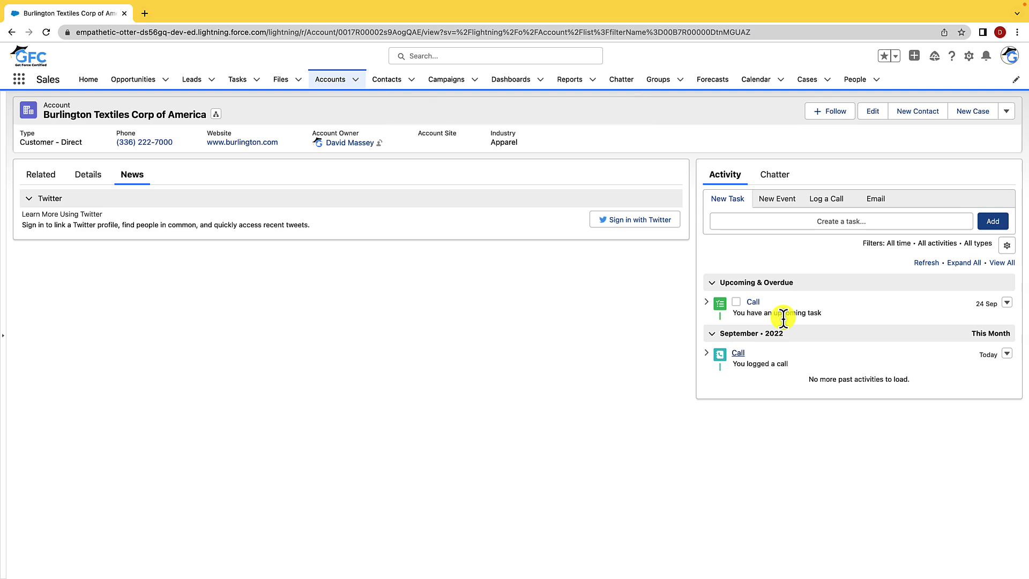
left_click(774, 175)
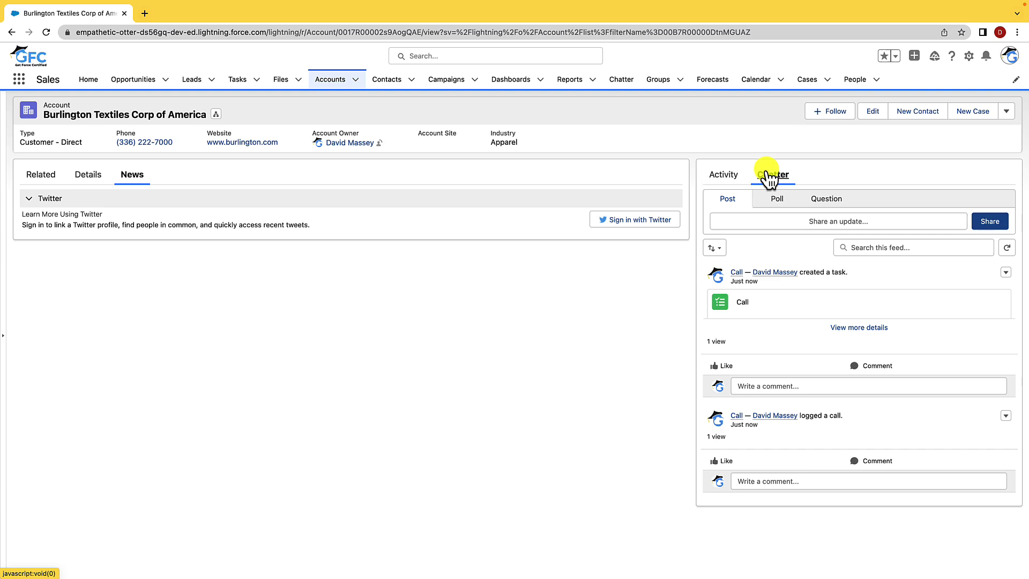
left_click(769, 220)
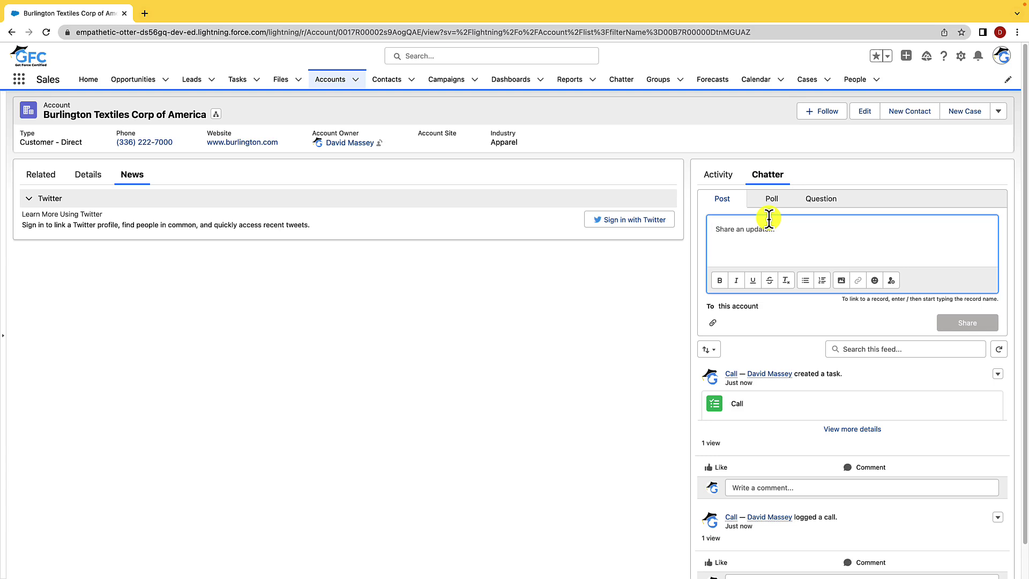
type("@")
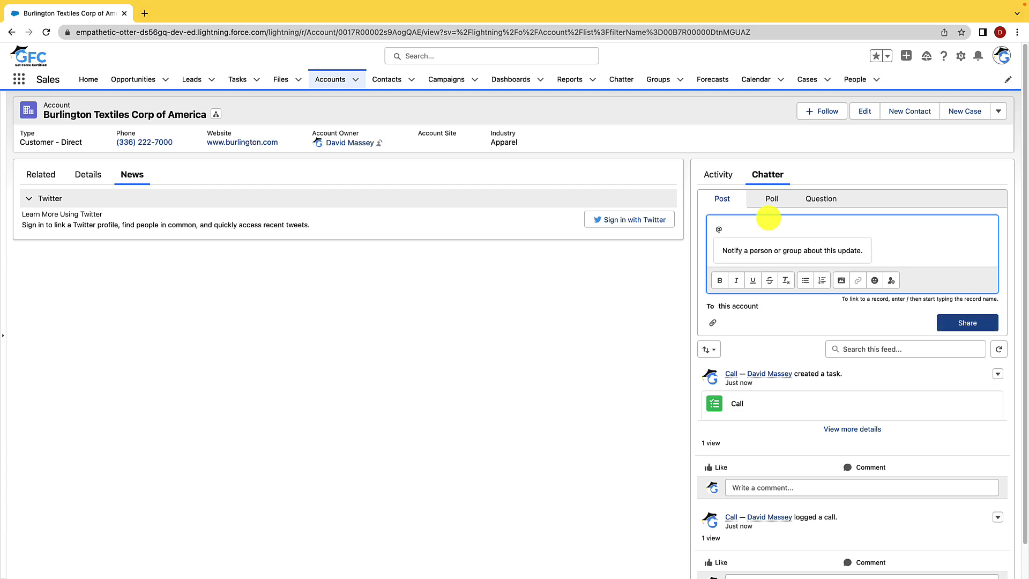
type("Da")
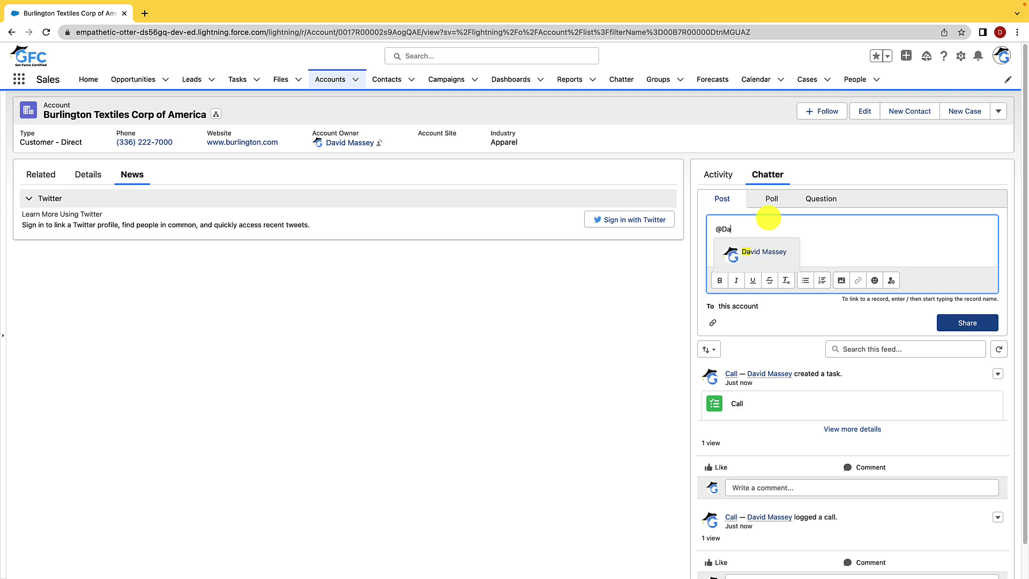
left_click(760, 251)
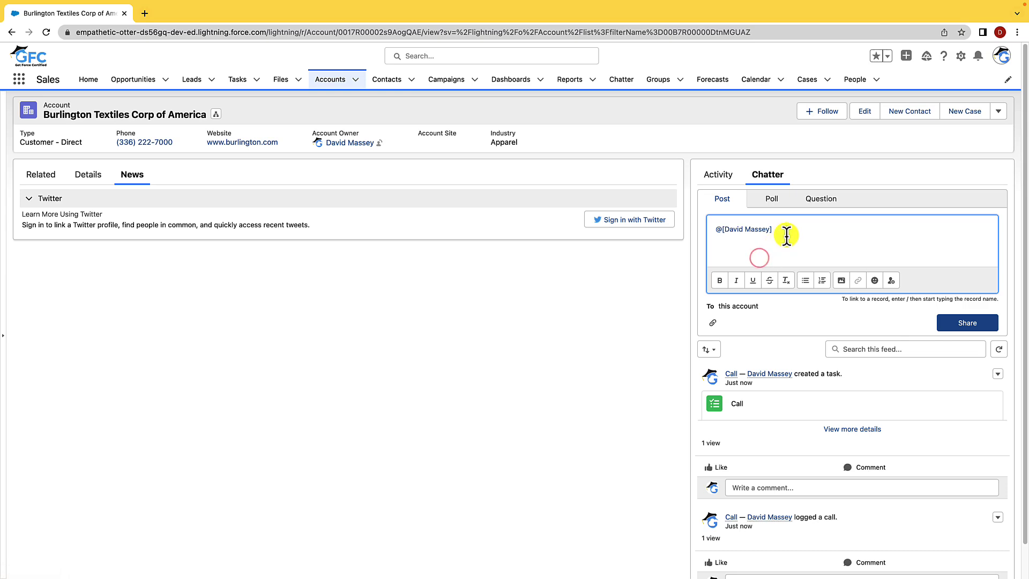
left_click_drag(786, 230, 709, 228)
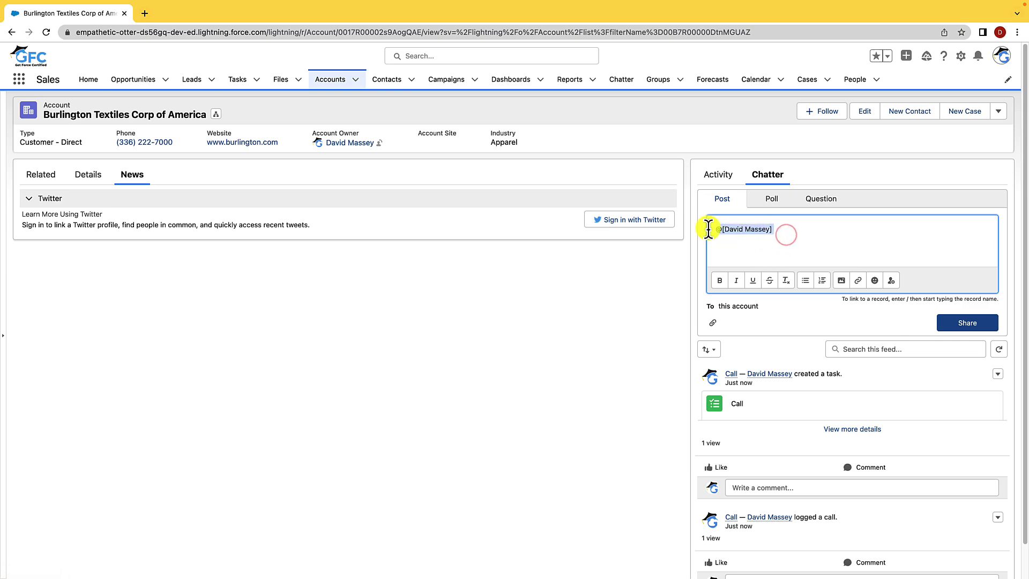
key("BackSpace")
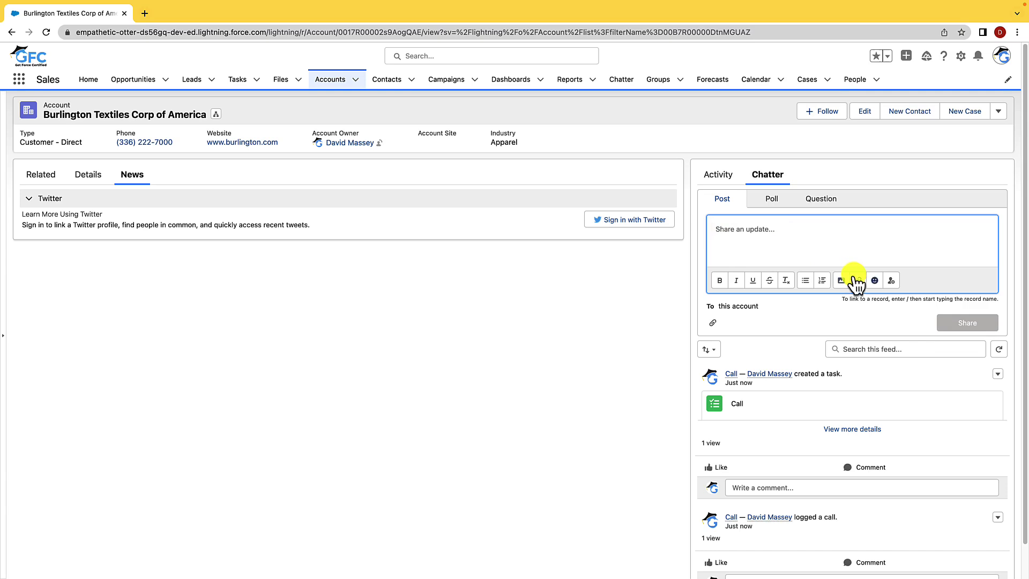
left_click(772, 199)
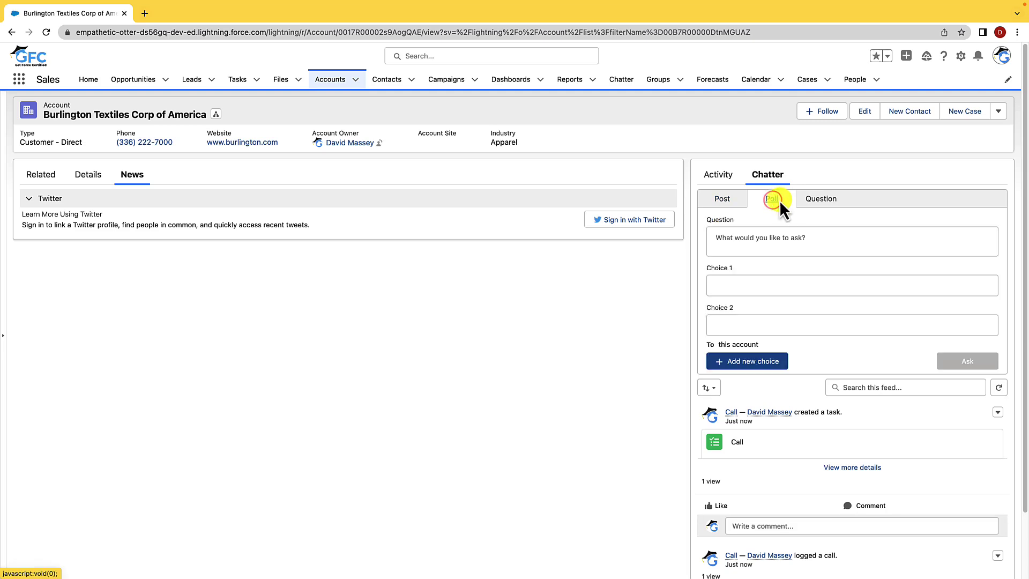
left_click(816, 199)
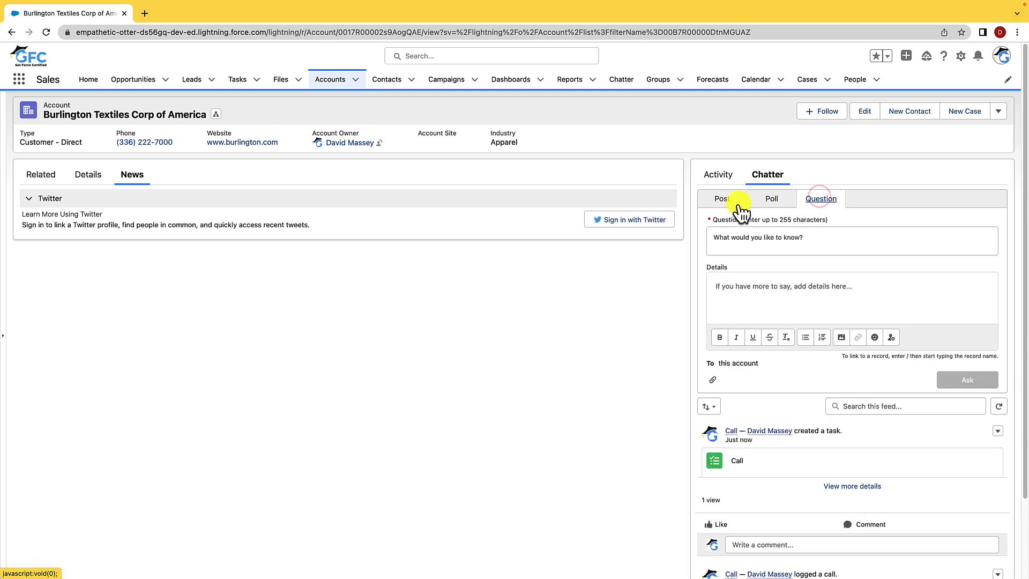
left_click(724, 201)
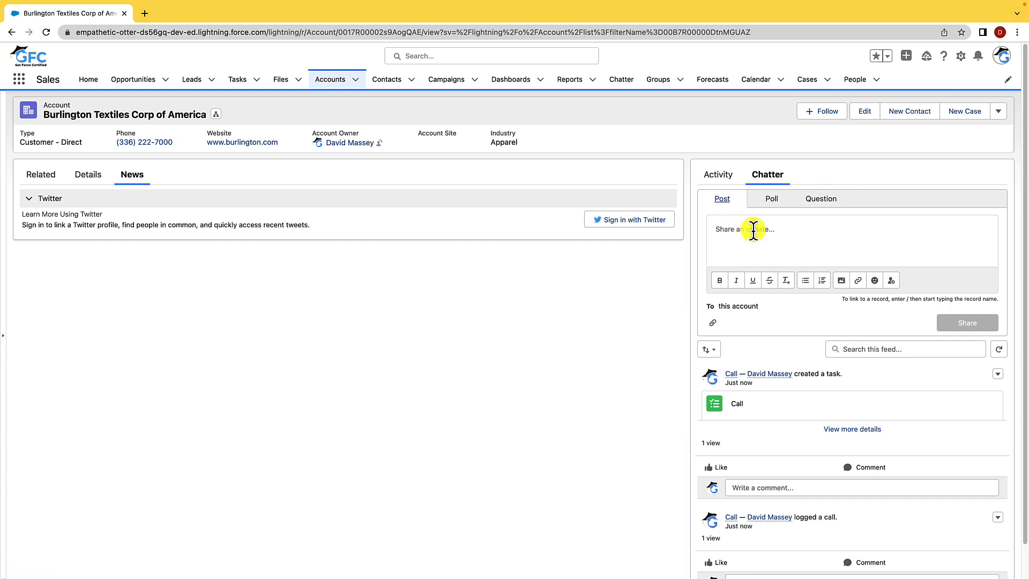
Draft an email to Burlington and pick the classic Support: Self-Service Reset Password template.
left_click(724, 178)
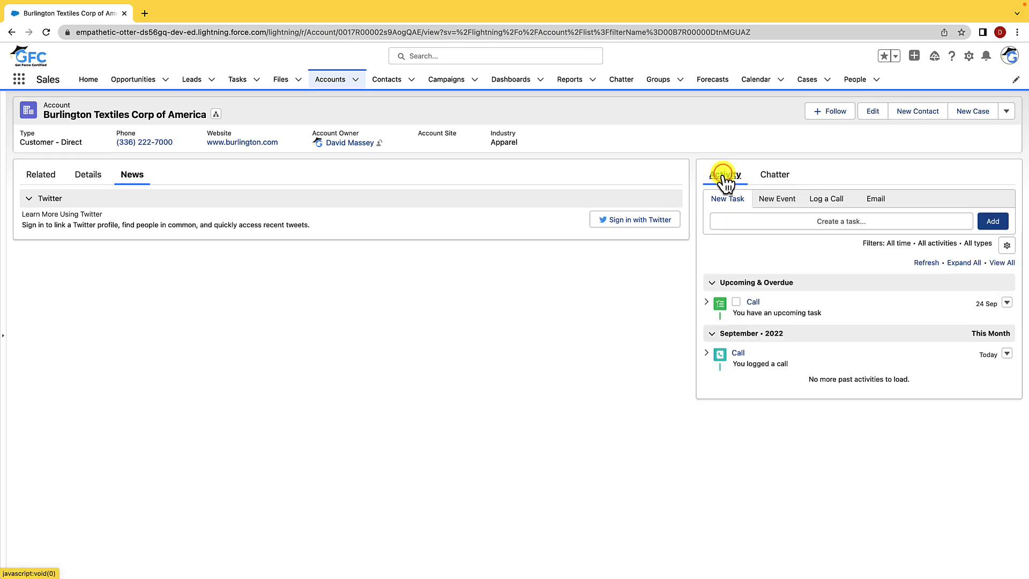
left_click(875, 198)
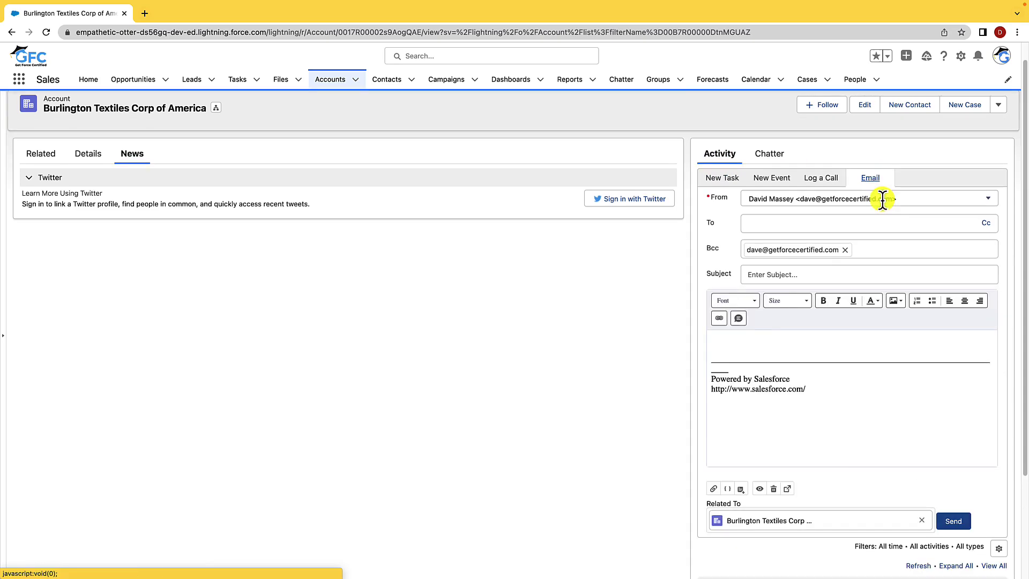
left_click(741, 490)
left_click(768, 508)
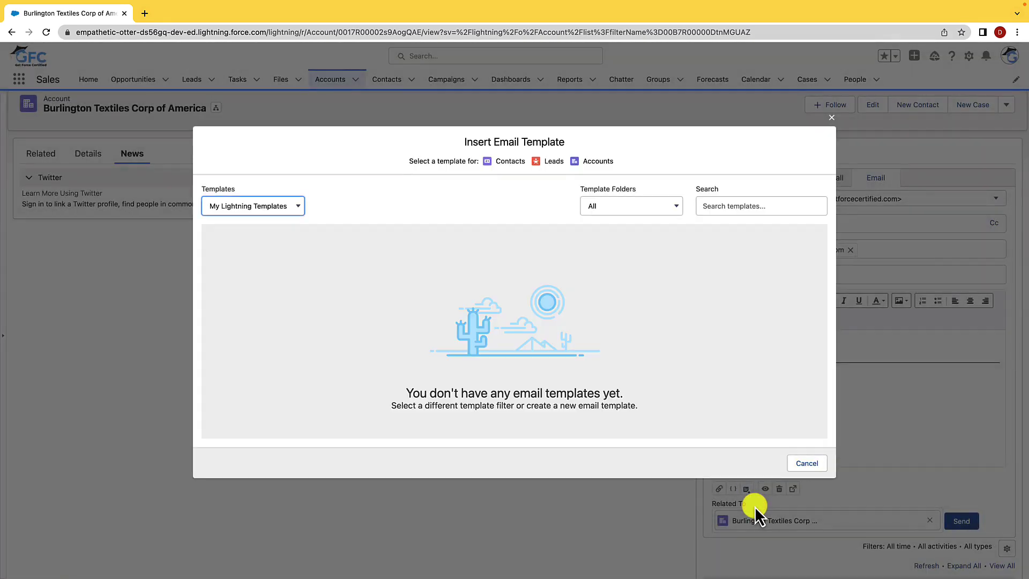
left_click(256, 209)
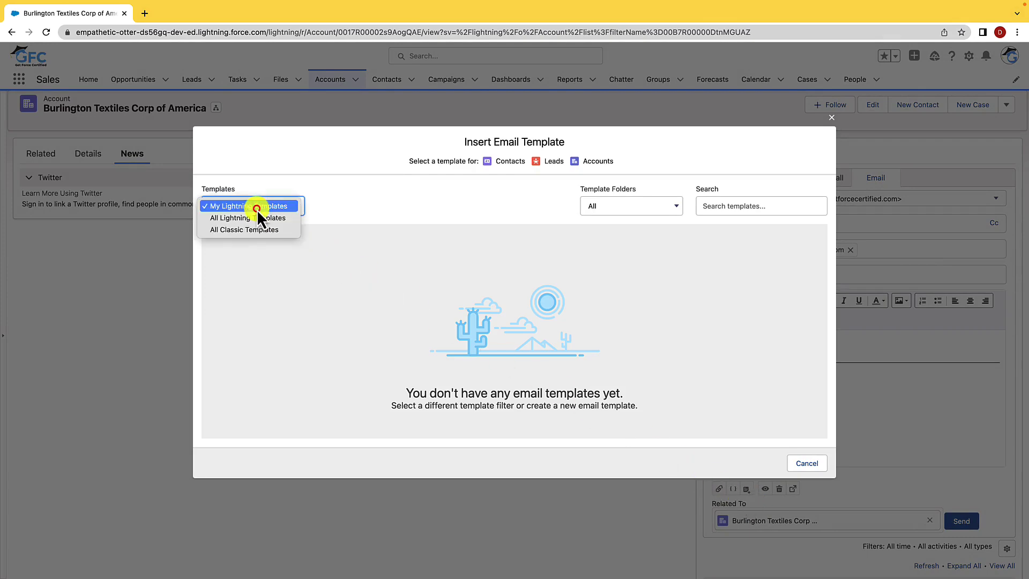
left_click(254, 233)
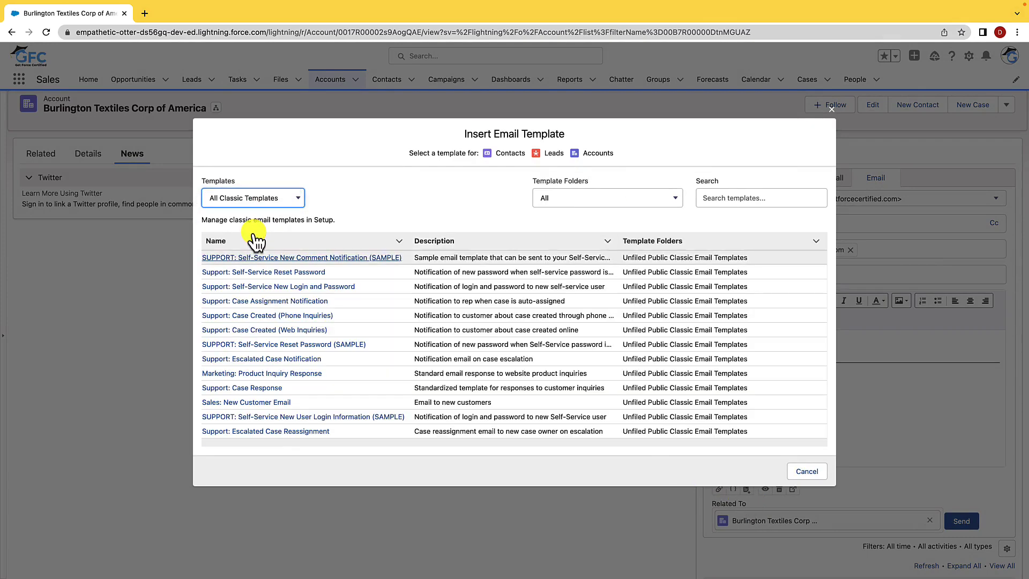
left_click(257, 272)
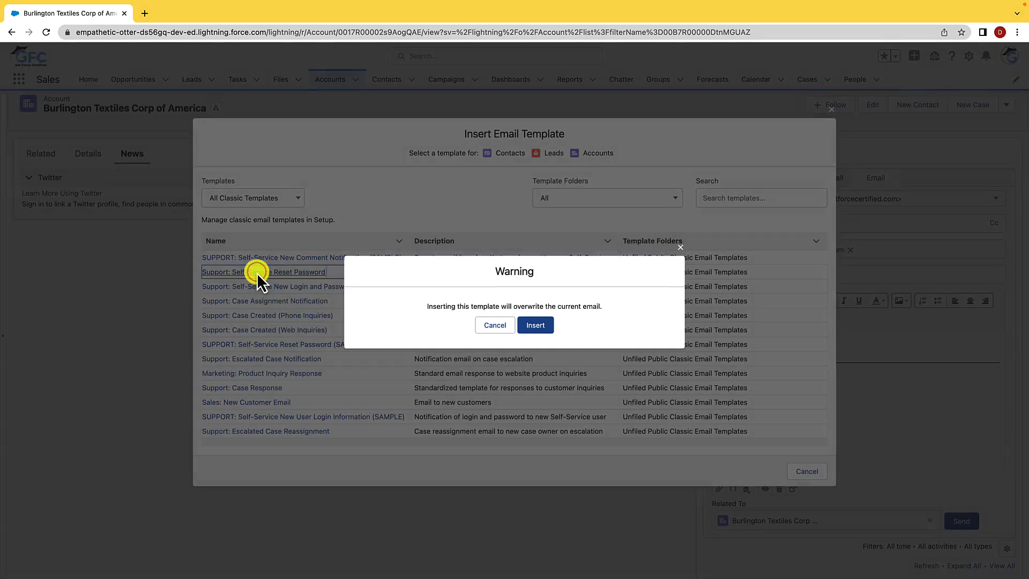
Accept the overwrite warning so the reset-password template fills the email.
left_click(536, 325)
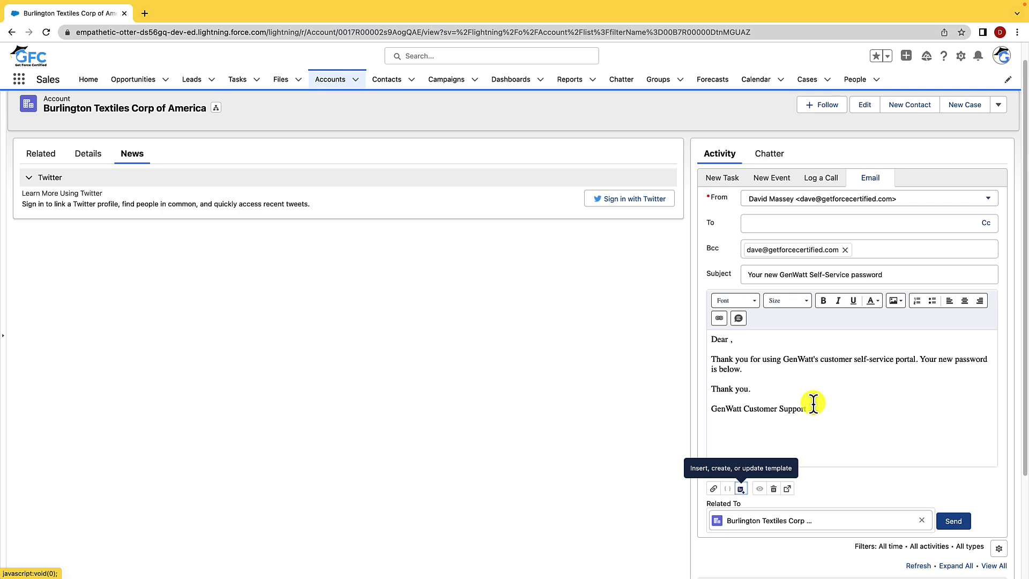
Check the Related tab, then show the Details tab with owner, revenue and billing address.
left_click(40, 153)
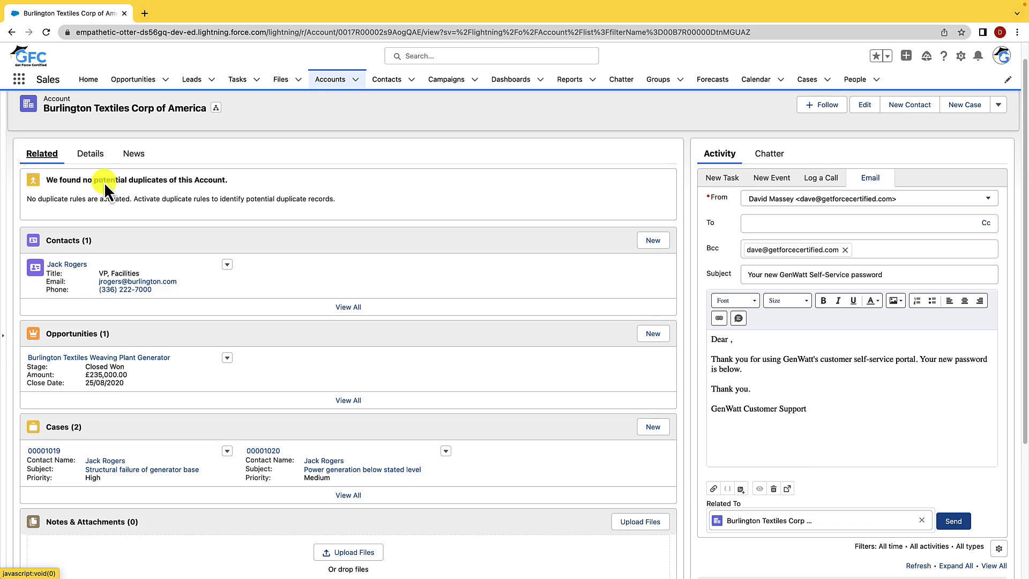
left_click(89, 153)
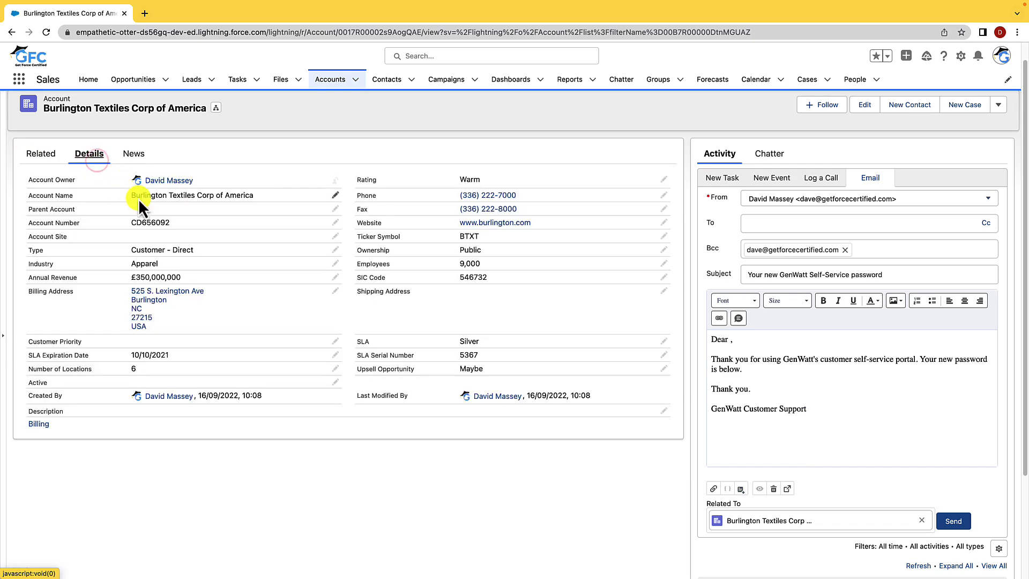